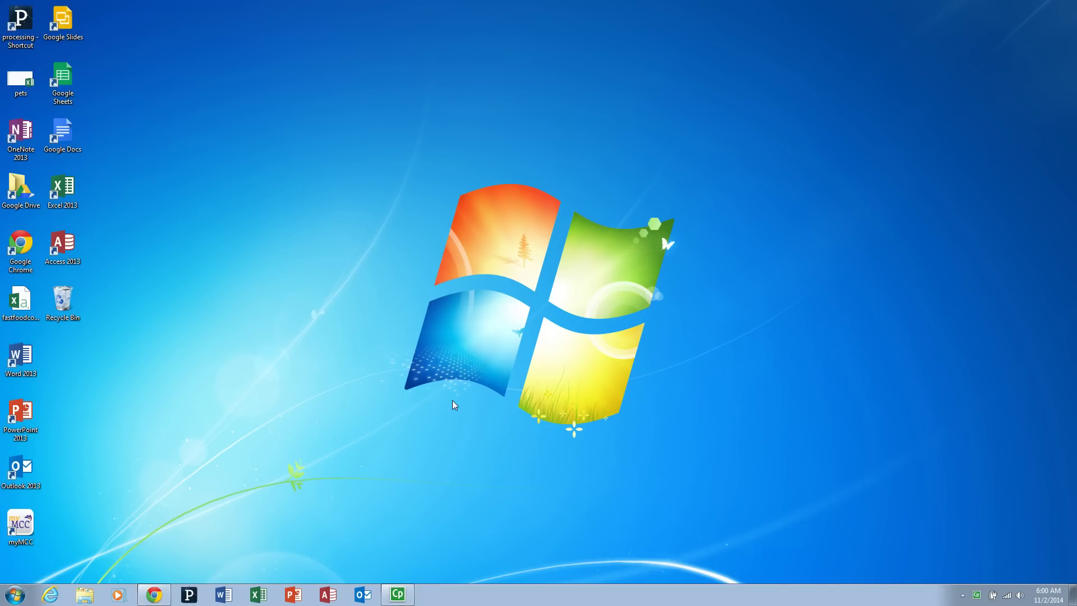
- Launch Access 2013 from the Windows taskbar
{"action": "left_click", "coordinate": [328, 594]}
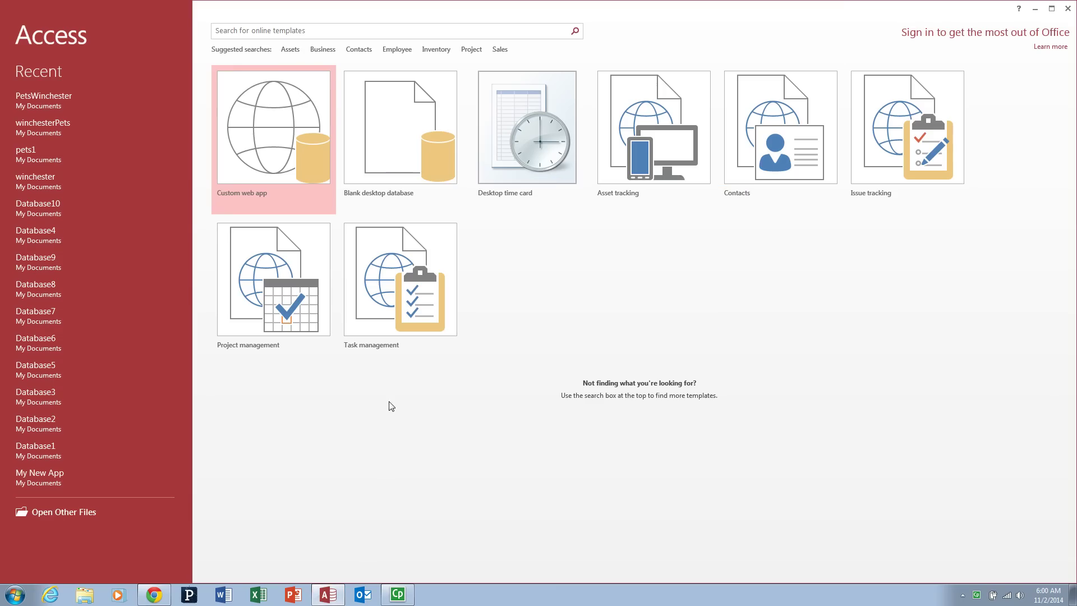
- Create a blank desktop database with the file name 'winchester'
{"action": "left_click", "coordinate": [396, 166]}
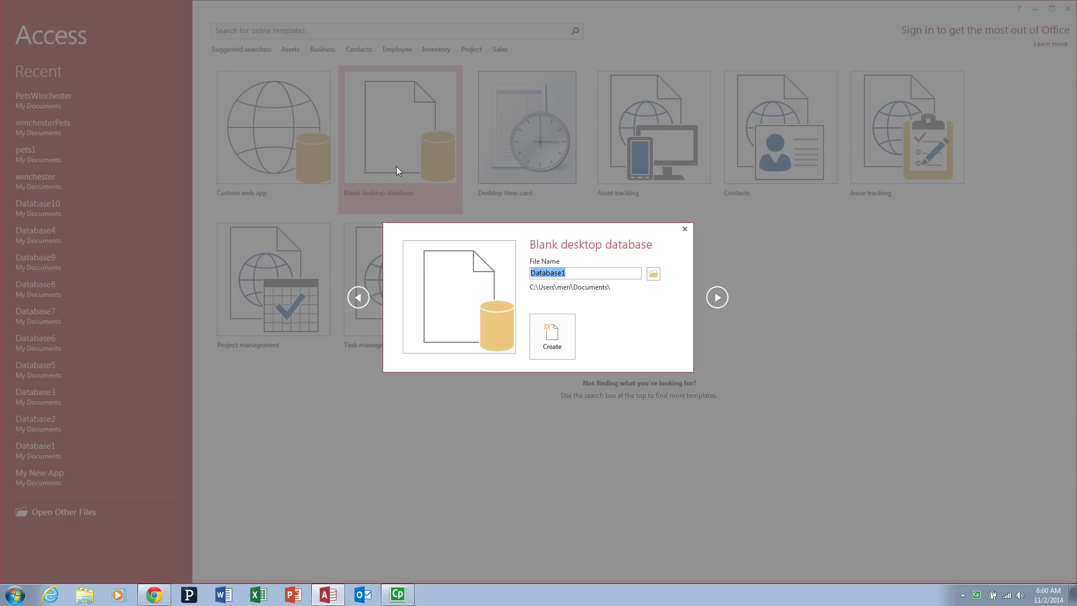
{"action": "type", "text": "winchester"}
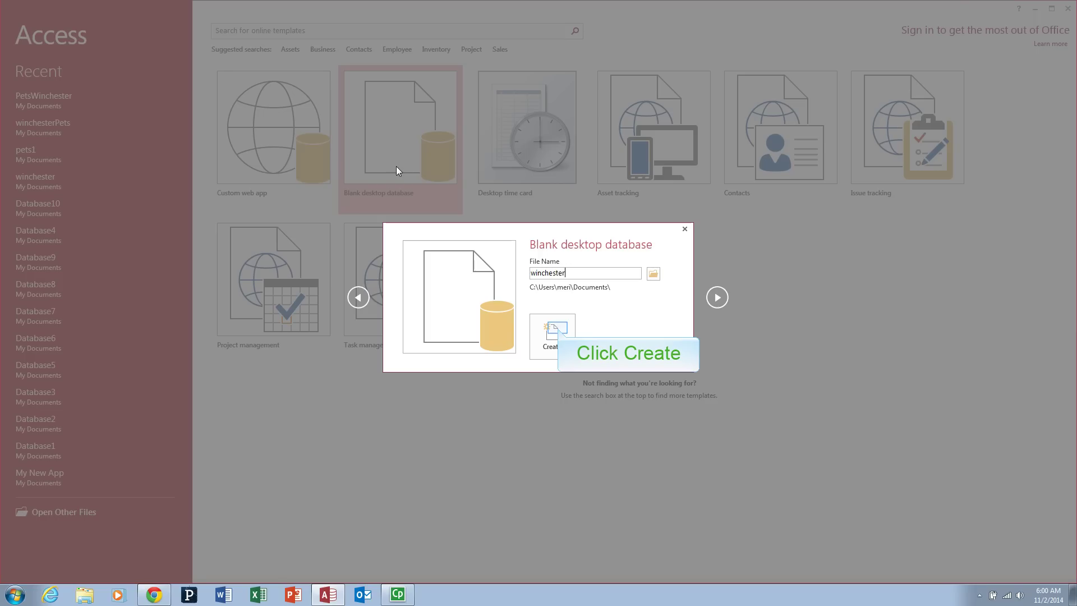
{"action": "left_click", "coordinate": [558, 331]}
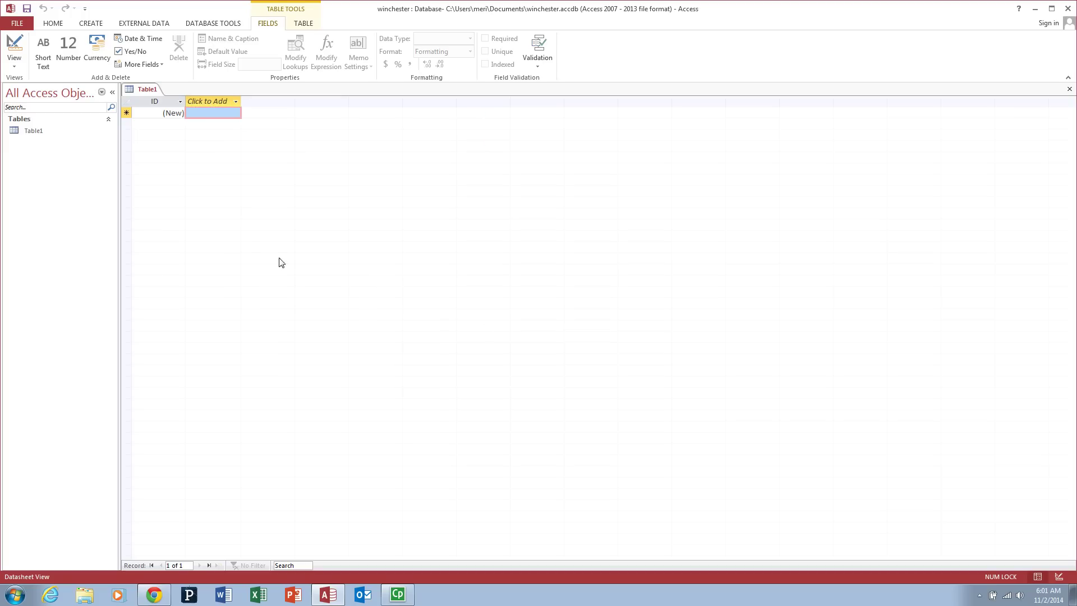
- Add a Short Text field named 'k' beside the ID column and select it
{"action": "left_click", "coordinate": [211, 103]}
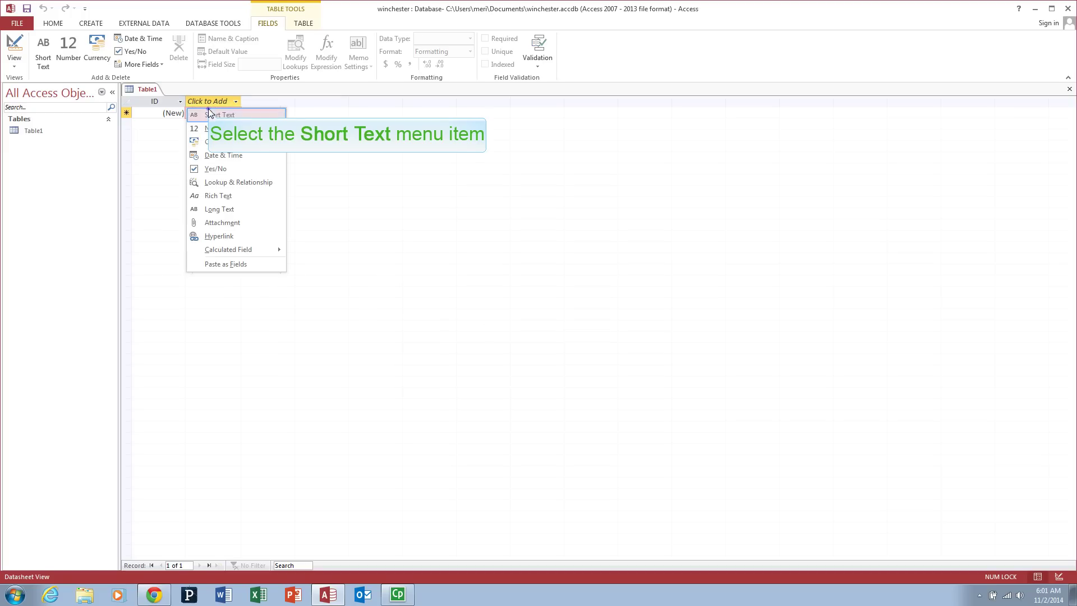
{"action": "left_click", "coordinate": [208, 113]}
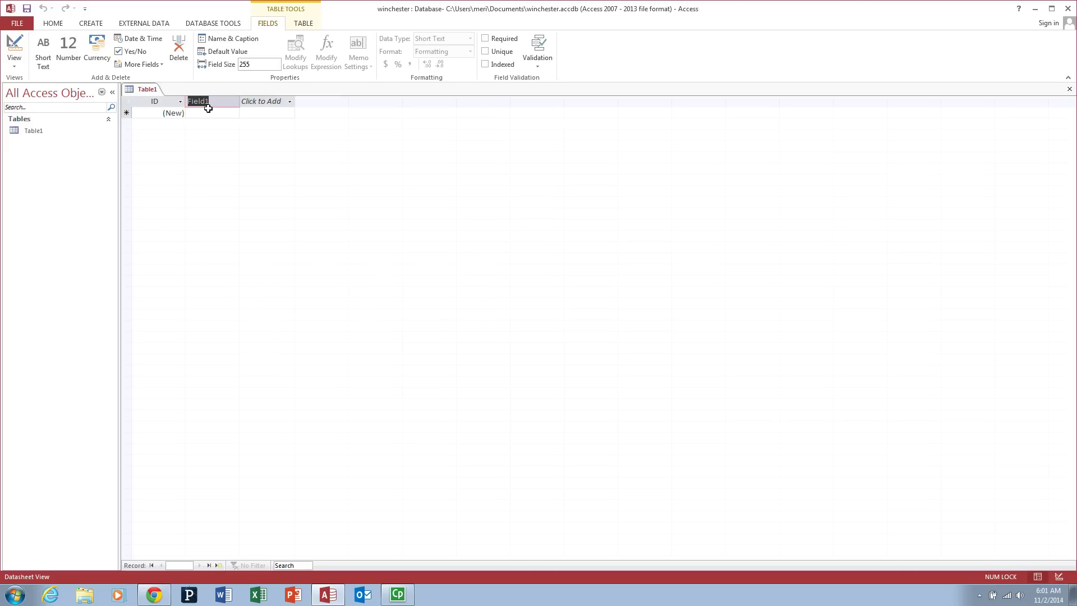
{"action": "type", "text": "k"}
{"action": "key", "text": "Return"}
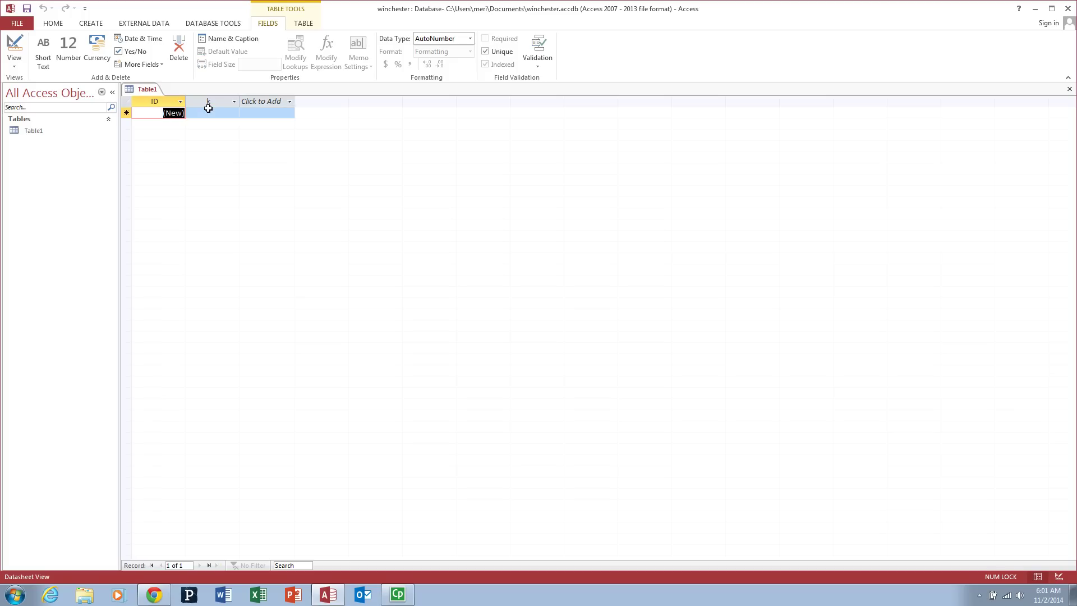
{"action": "left_click", "coordinate": [220, 101]}
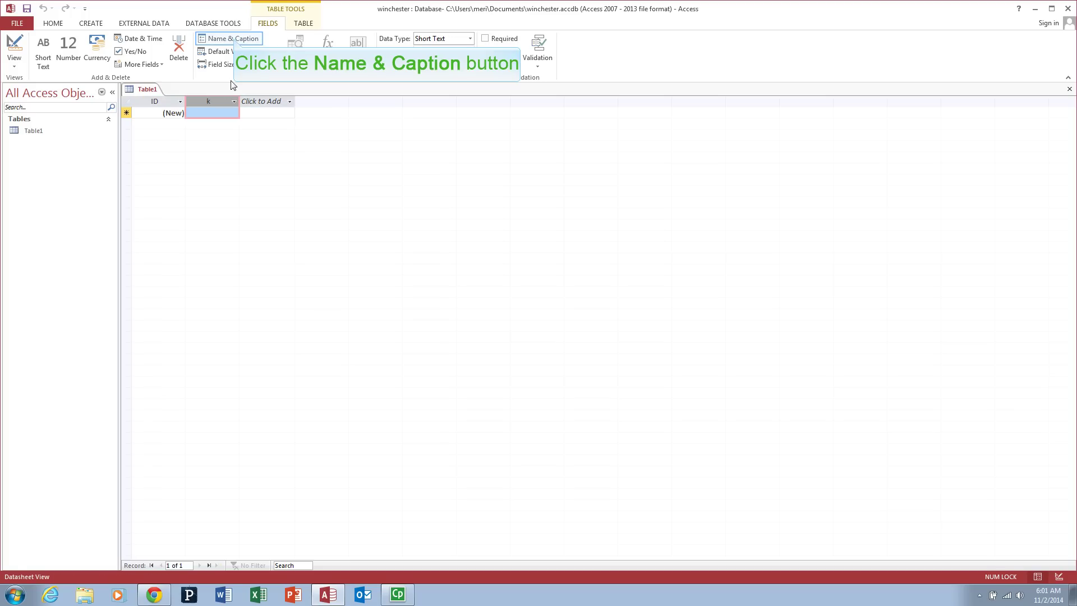
- Name the field kindOfPet, caption 'Kind of Pet', description 'Type of pet (dog, cat, bird, etc)'
{"action": "left_click", "coordinate": [233, 39]}
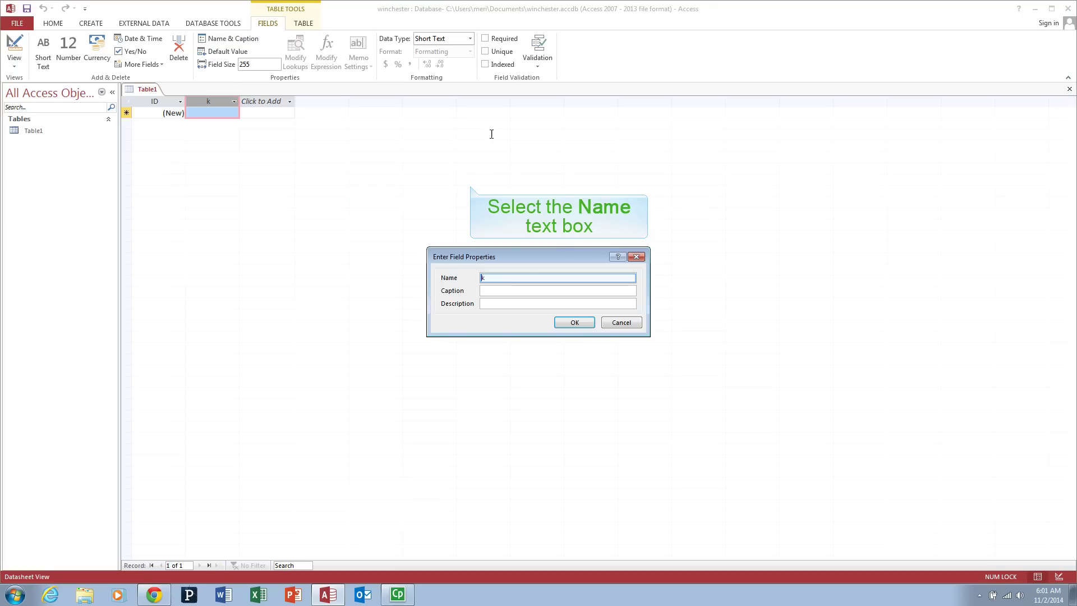
{"action": "left_click", "coordinate": [532, 277]}
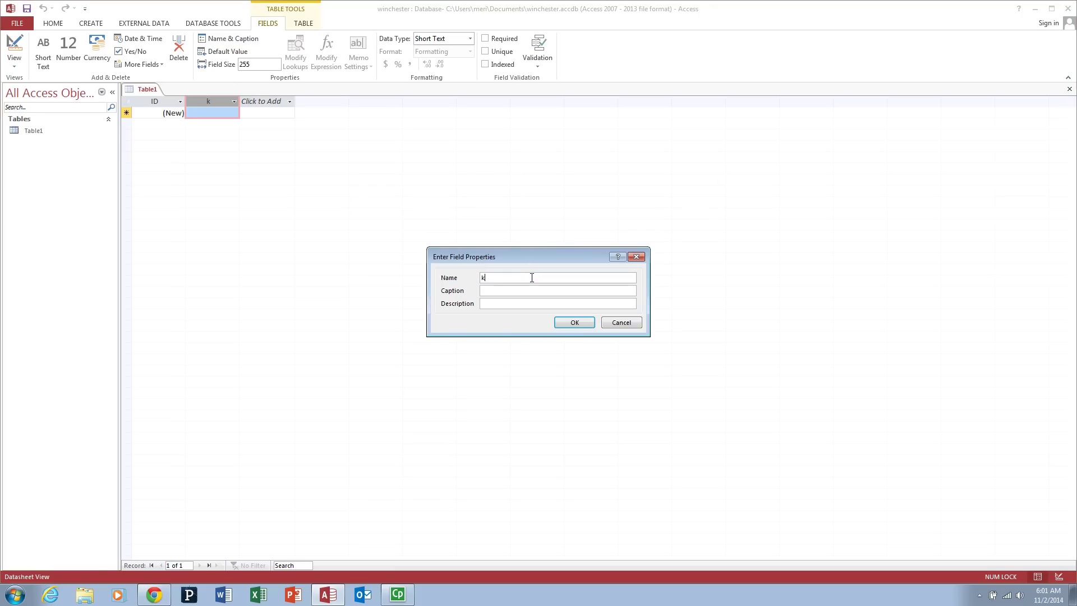
{"action": "type", "text": "indOfPet"}
{"action": "key", "text": "Tab"}
{"action": "type", "text": "Kind of"}
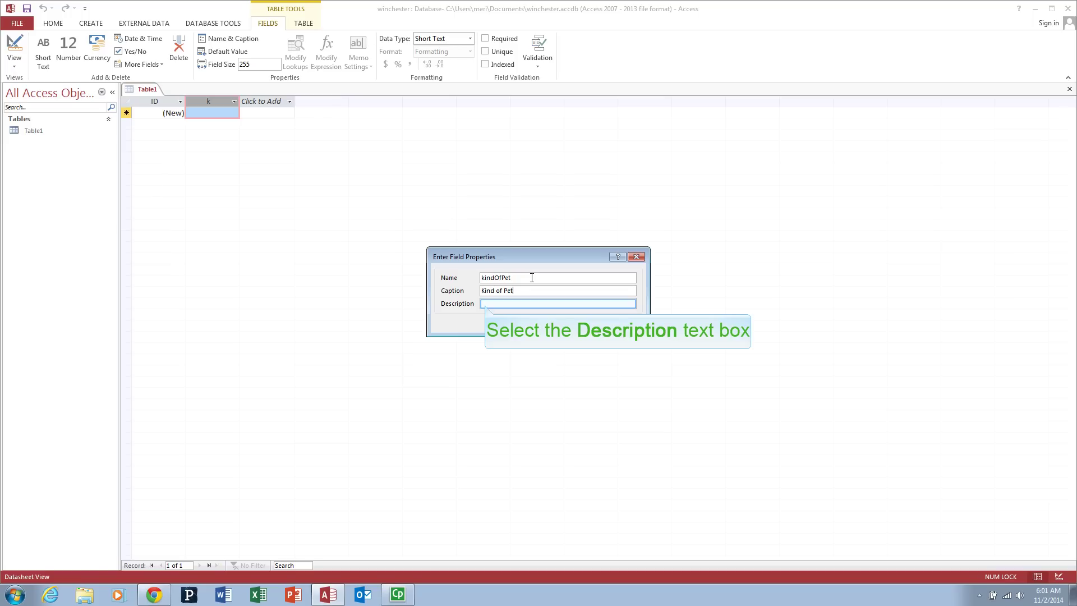
{"action": "left_click", "coordinate": [485, 304]}
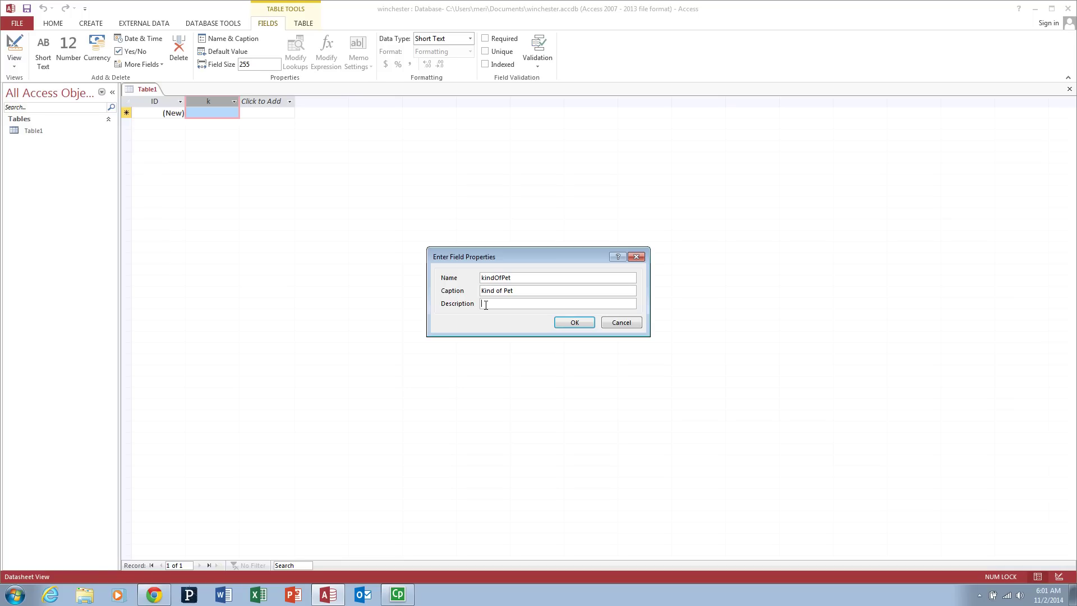
{"action": "type", "text": "Type of pet (dog, cat, bird, etc)"}
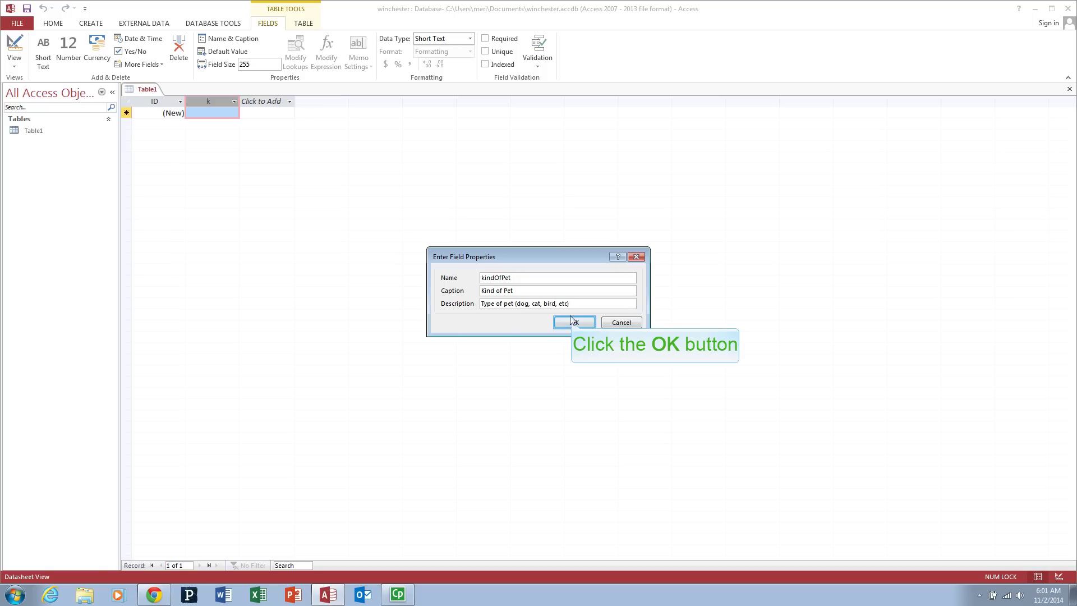
{"action": "left_click", "coordinate": [572, 320]}
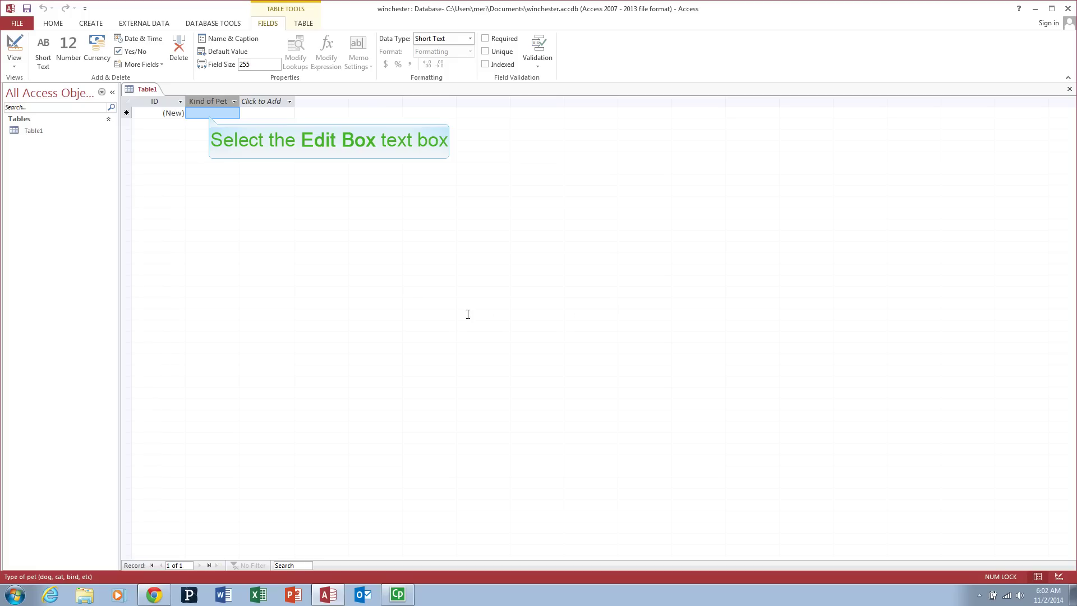
- Enter five Kind of Pet records: dog, cat, fish, bird and rodent
{"action": "left_click", "coordinate": [210, 114]}
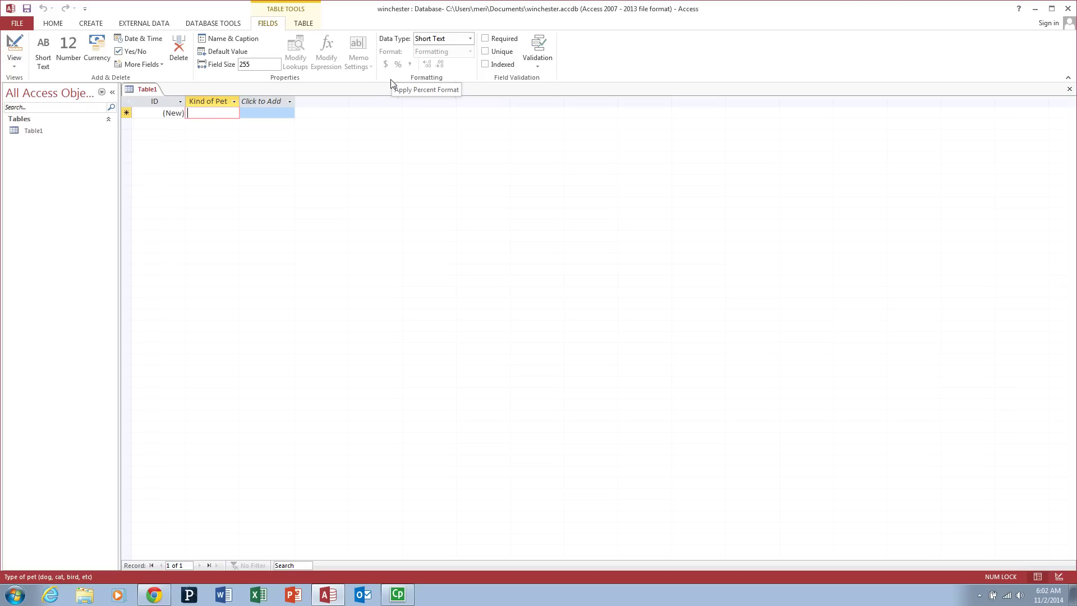
{"action": "type", "text": "dog"}
{"action": "key", "text": "Return"}
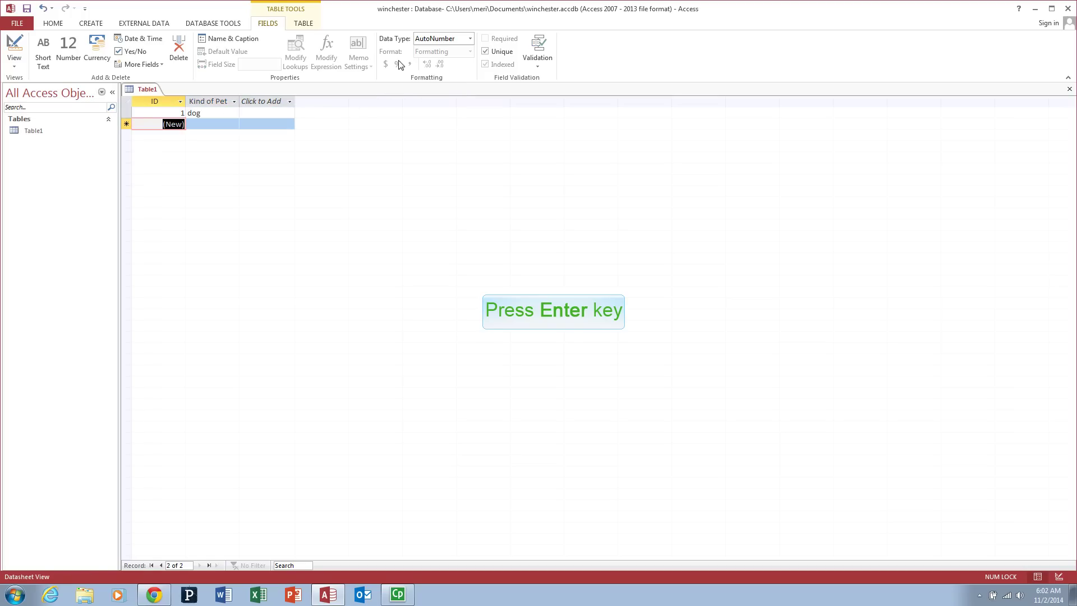
{"action": "key", "text": "Return"}
{"action": "type", "text": "cat"}
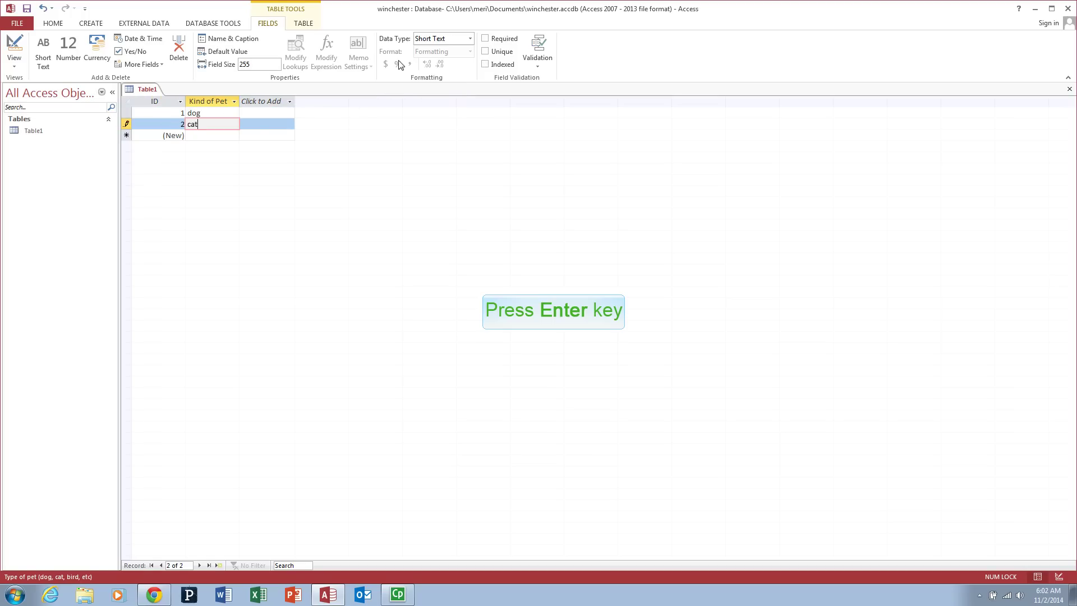
{"action": "key", "text": "Return"}
{"action": "key", "text": "Return"}
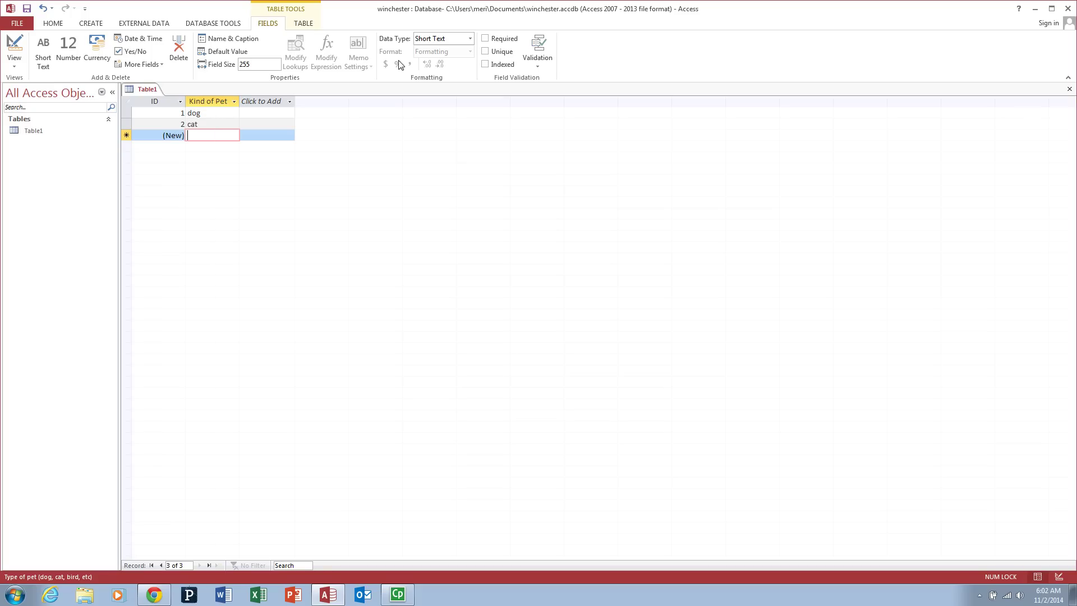
{"action": "type", "text": "fish"}
{"action": "key", "text": "Return"}
{"action": "key", "text": "Return"}
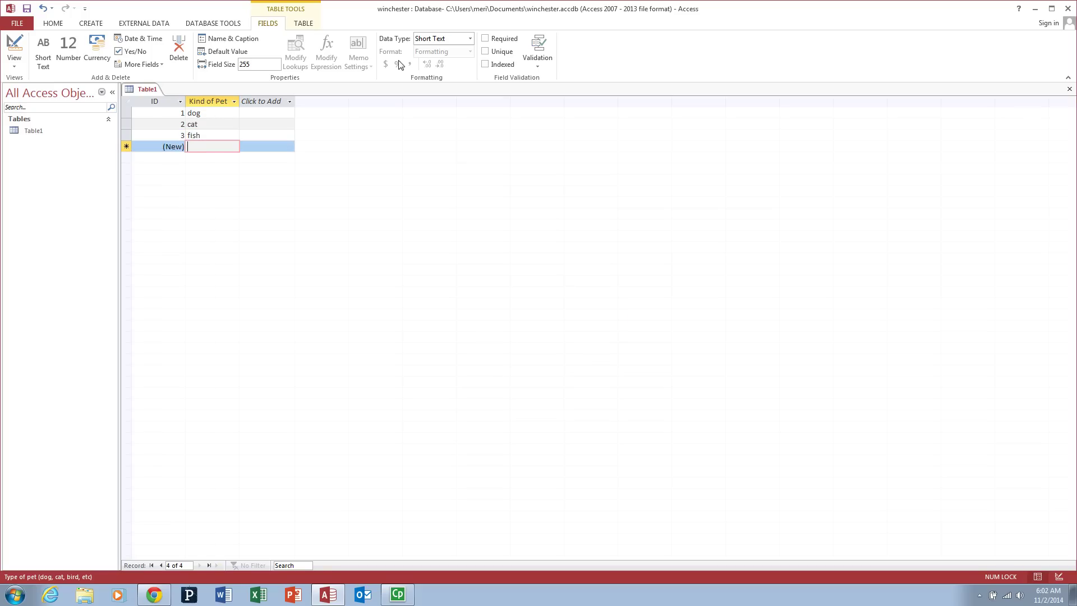
{"action": "type", "text": "bird"}
{"action": "key", "text": "Return"}
{"action": "key", "text": "Return"}
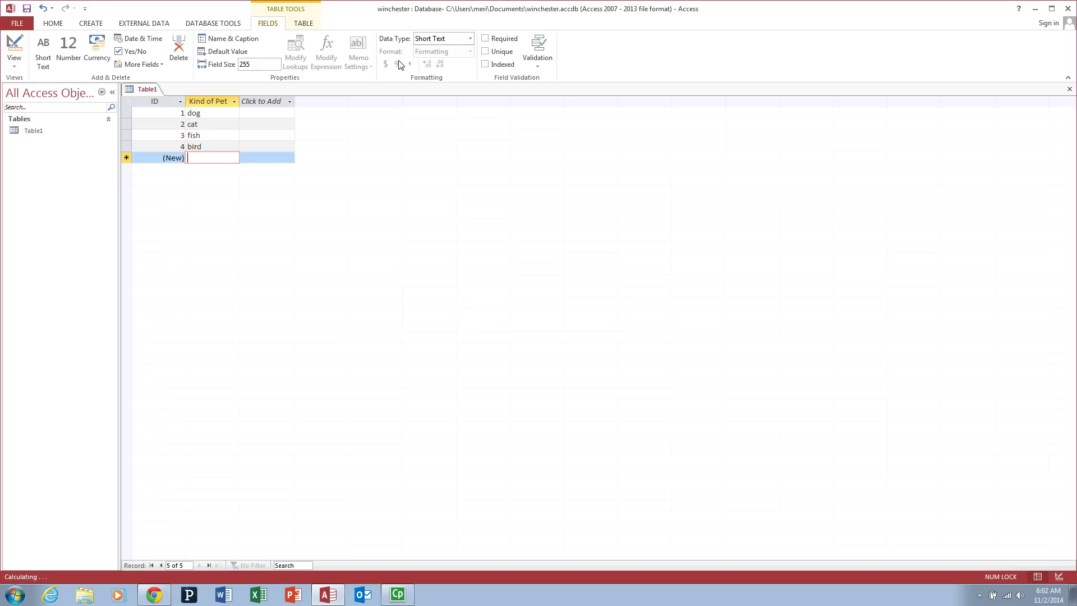
{"action": "type", "text": "rodent"}
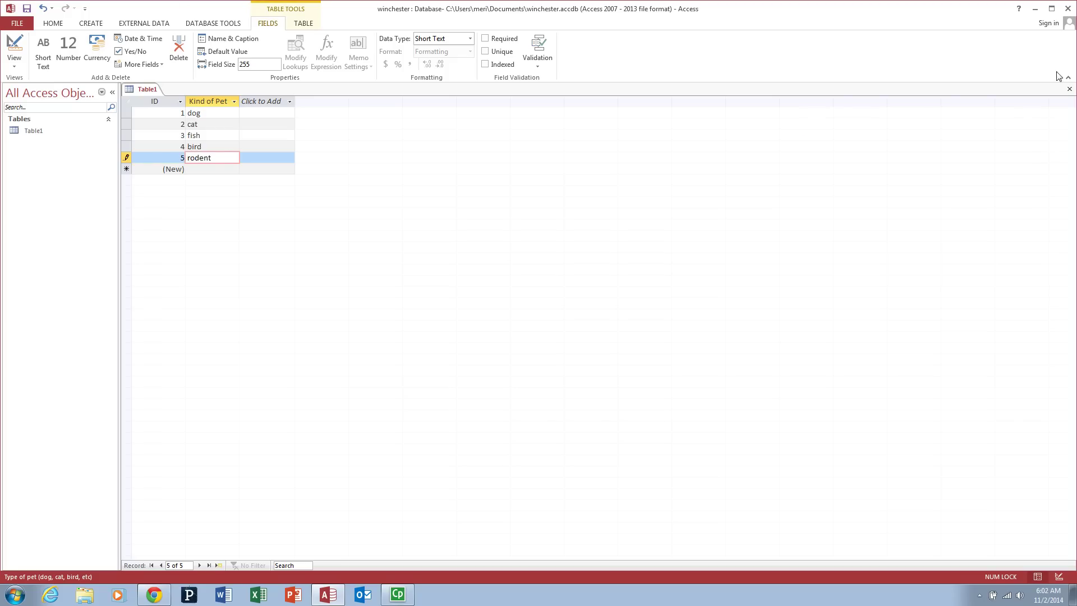
- Close the table, agree to save it, and enter TBL-kindOfPet as its name
{"action": "left_click", "coordinate": [1070, 90]}
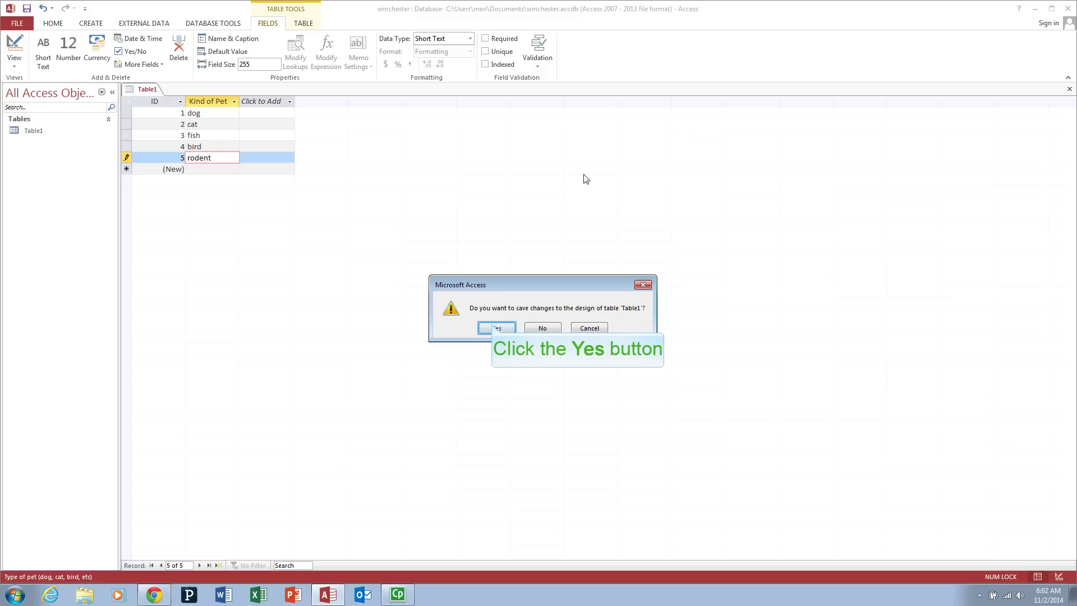
{"action": "left_click", "coordinate": [494, 328]}
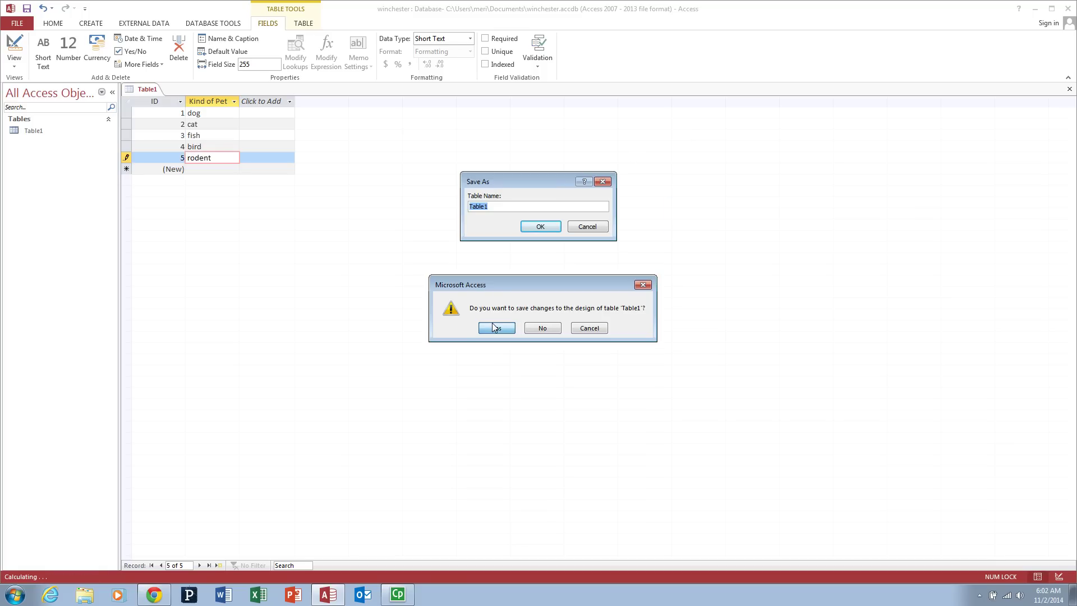
{"action": "type", "text": "TBL-kindOfPet"}
- Confirm the save so the table is stored as TBL-kindOfPet
{"action": "left_click", "coordinate": [527, 227]}
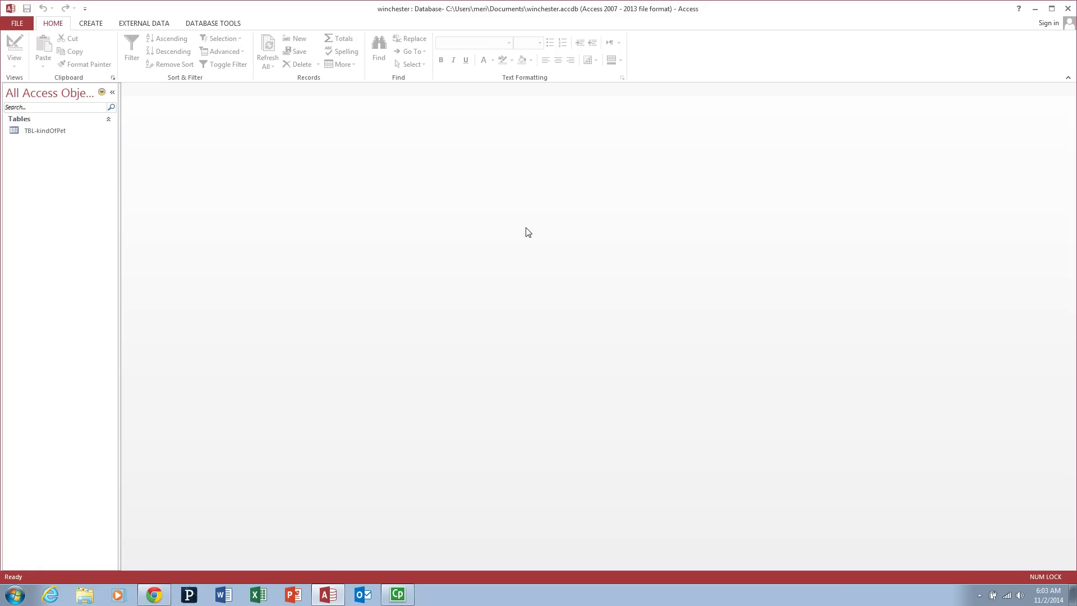